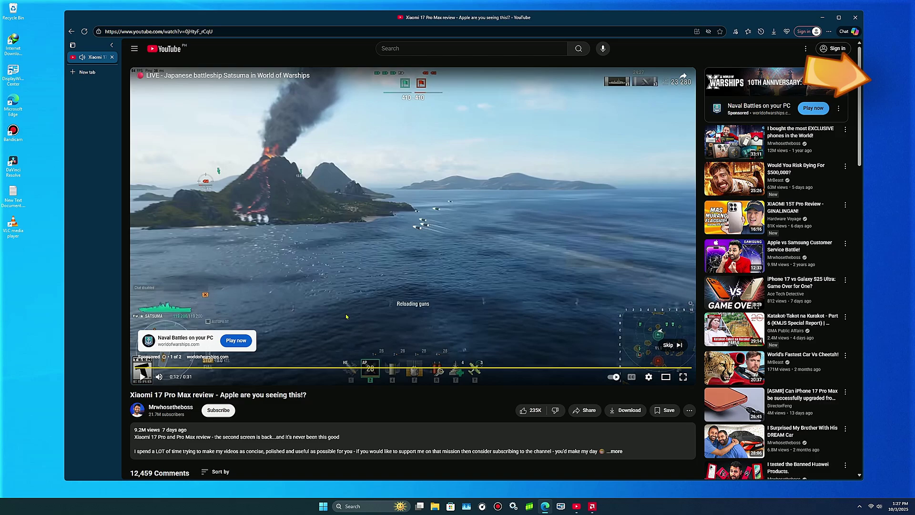
- Open 'Get extensions for Microsoft Edge' to load the Add-ons store in a new tab
{"action": "left_click", "coordinate": [828, 32]}
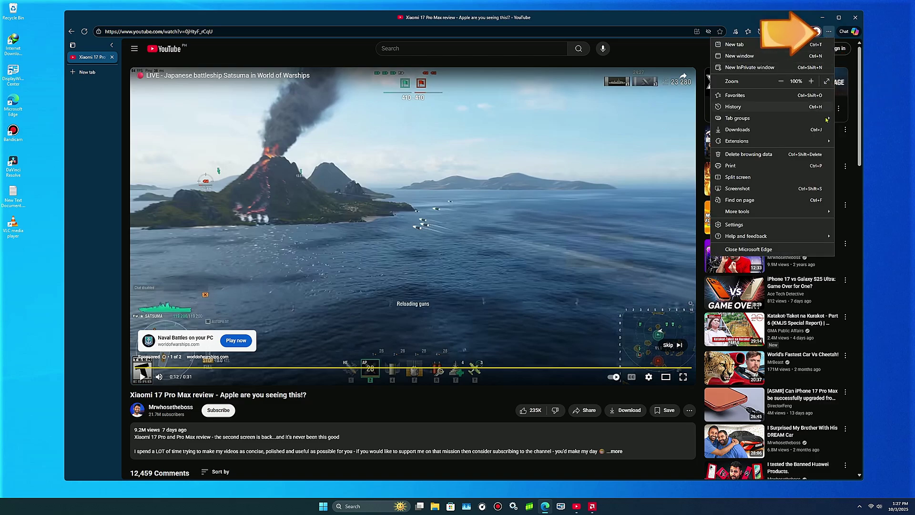
{"action": "mouse_move", "coordinate": [736, 141]}
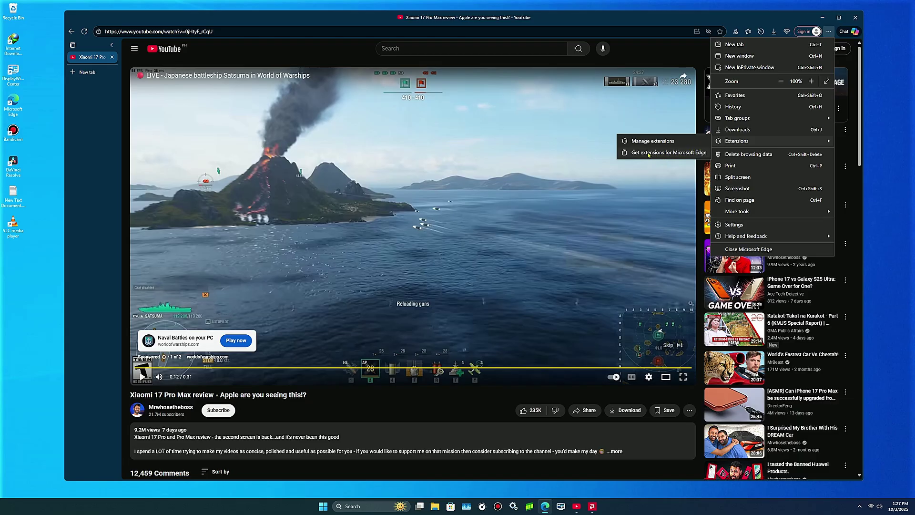
{"action": "left_click", "coordinate": [668, 152]}
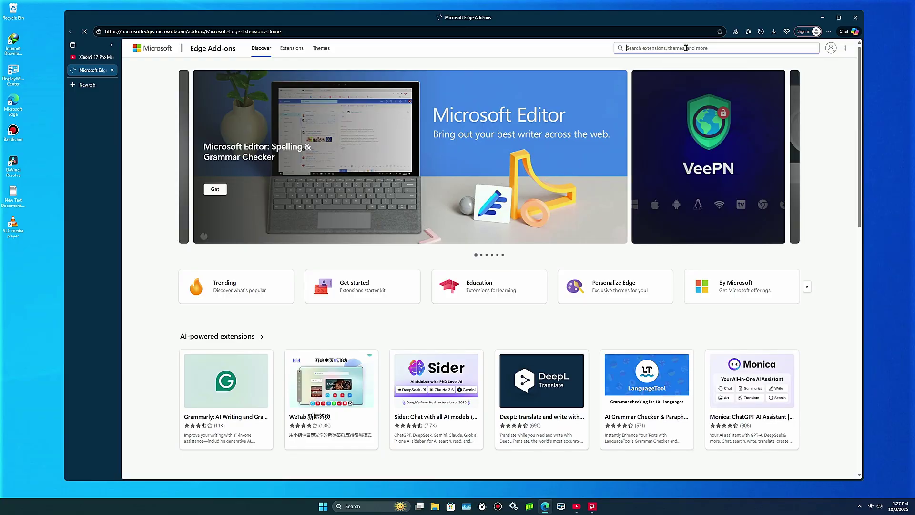
{"action": "type", "text": "adb"}
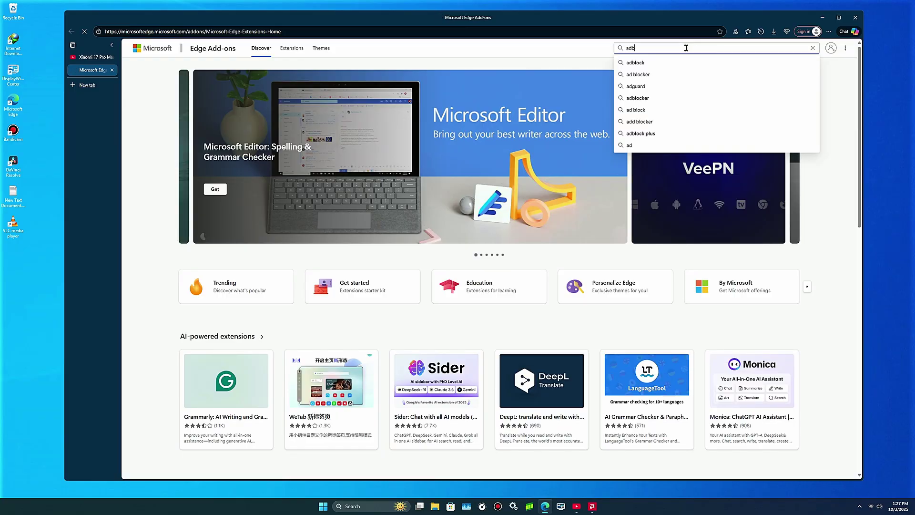
{"action": "type", "text": "lock"}
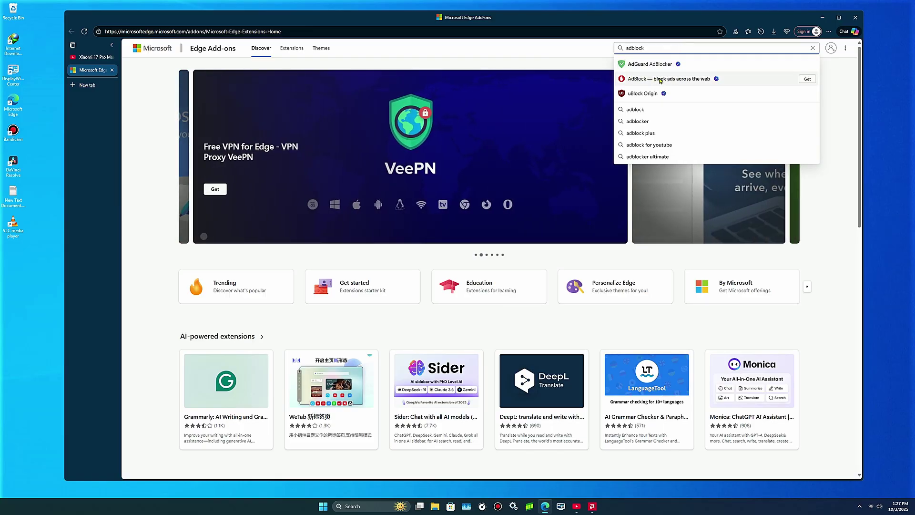
- Open the 'AdBlock — block ads across the web' store page from the adblock search results
{"action": "left_click", "coordinate": [689, 80]}
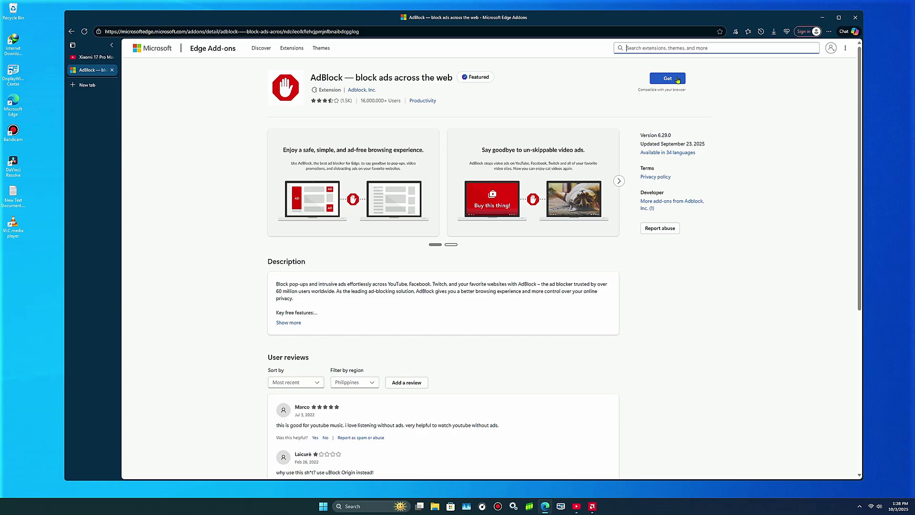
- Add AdBlock to Edge, confirming the permission prompt and dismissing the installed notice
{"action": "left_click", "coordinate": [677, 80]}
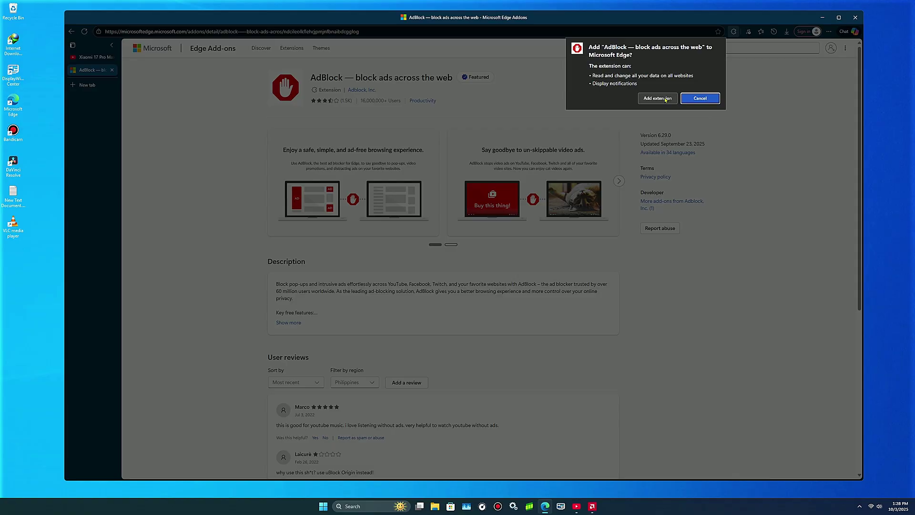
{"action": "left_click", "coordinate": [656, 97]}
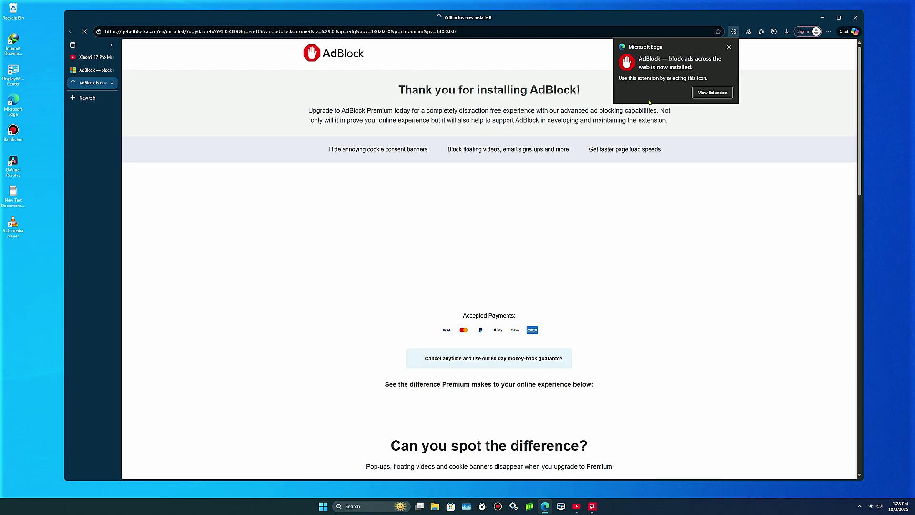
{"action": "left_click", "coordinate": [729, 49]}
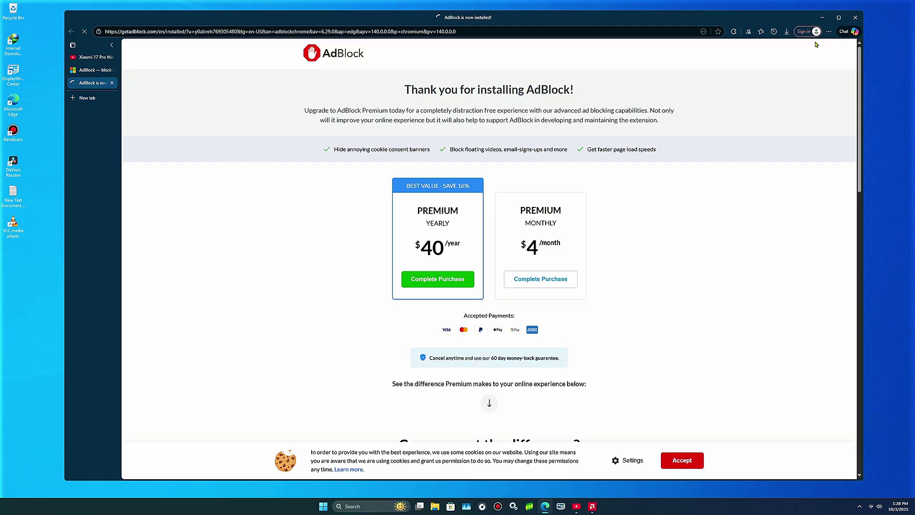
{"action": "left_click", "coordinate": [829, 31]}
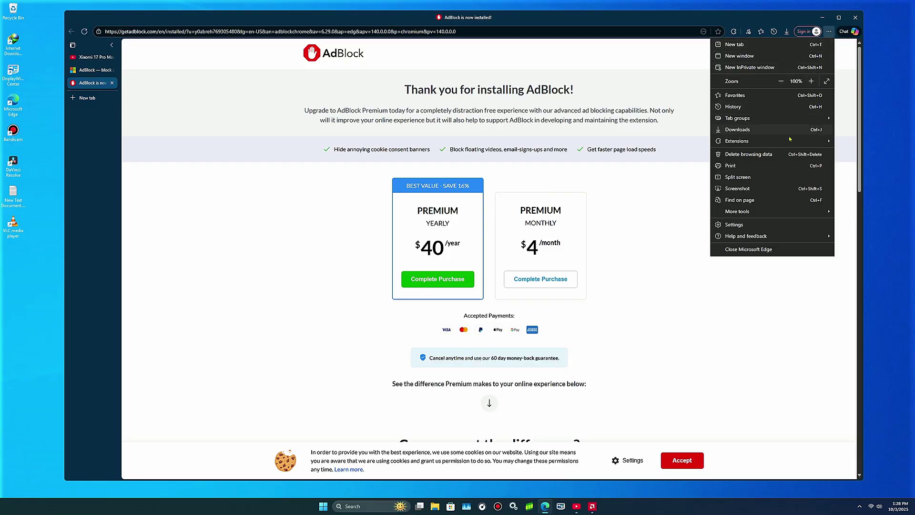
{"action": "mouse_move", "coordinate": [736, 141]}
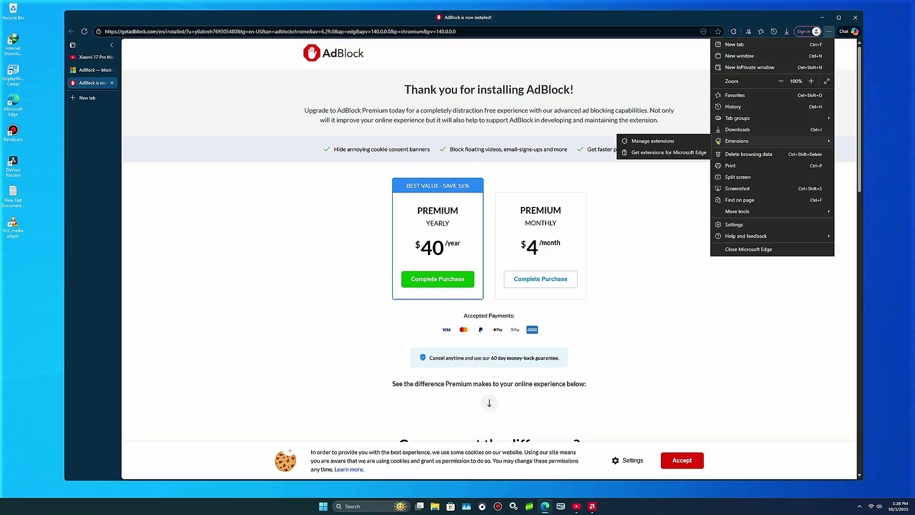
- In AdBlock's extension details, enable Allow in InPrivate and Allow access to file URLs
{"action": "left_click", "coordinate": [647, 142]}
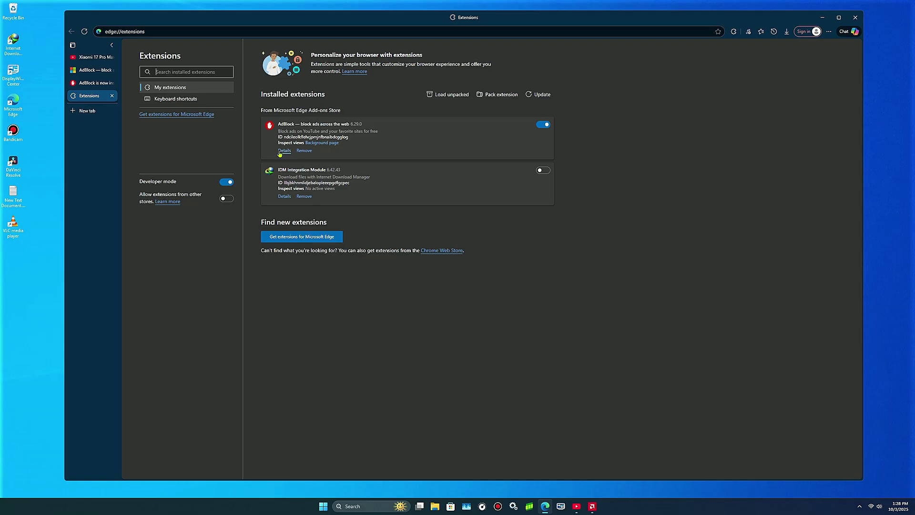
{"action": "left_click", "coordinate": [284, 151]}
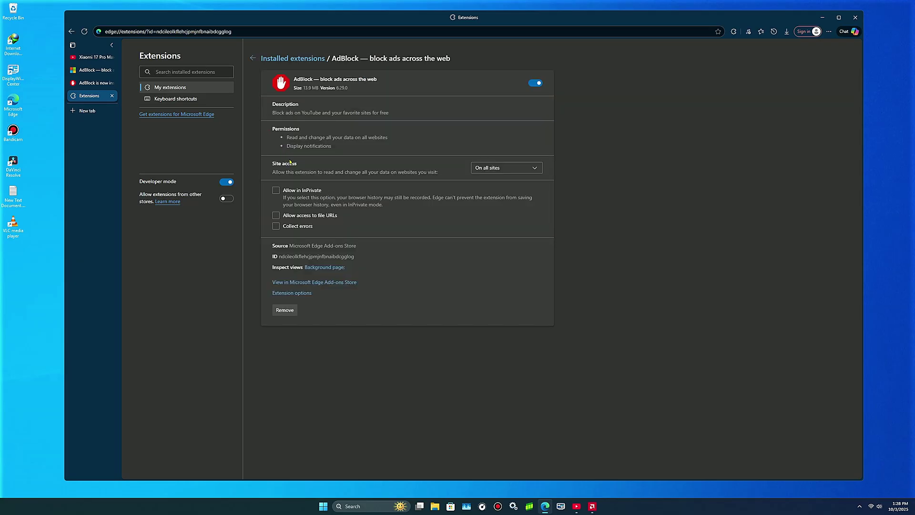
{"action": "left_click", "coordinate": [277, 191]}
{"action": "left_click", "coordinate": [276, 216]}
- Close the extensions, AdBlock thank-you and AdBlock store tabs
{"action": "left_click", "coordinate": [112, 95]}
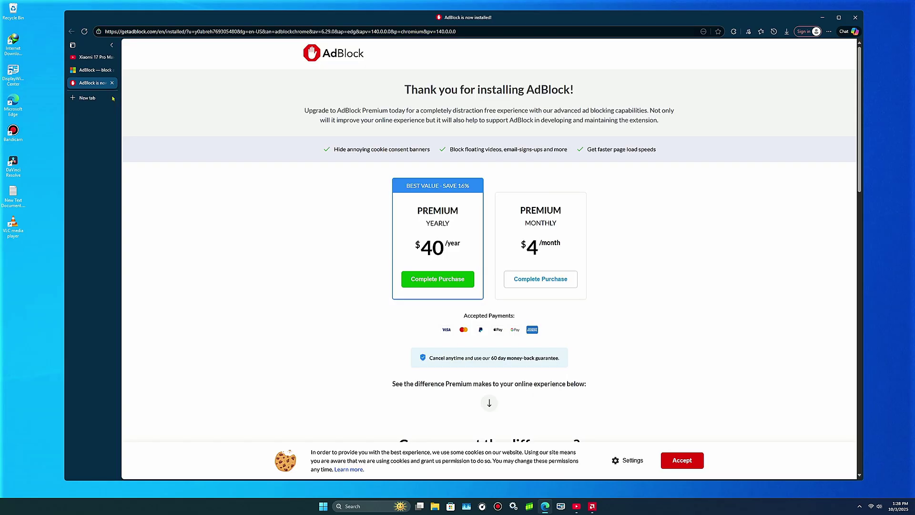
{"action": "left_click", "coordinate": [113, 83]}
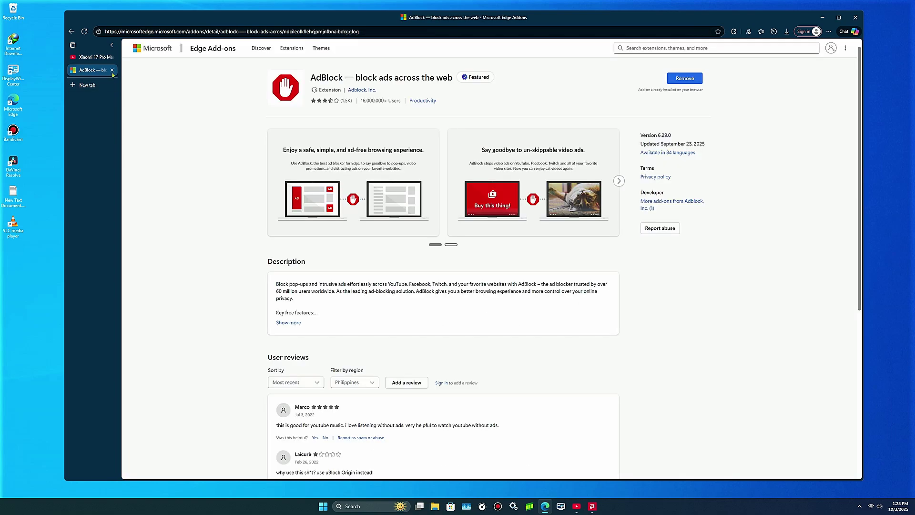
{"action": "left_click", "coordinate": [113, 70]}
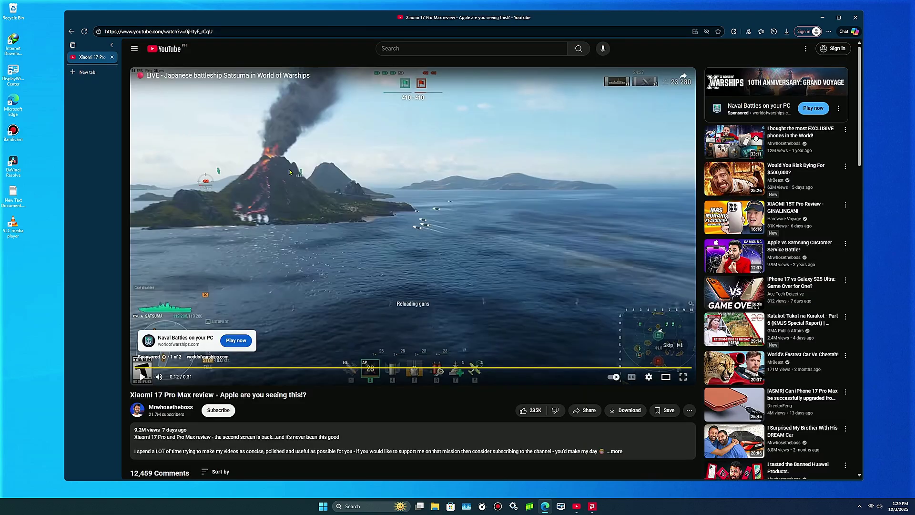
- Reload the Xiaomi review, then open the Xiaomi 17 Pro Max comparison and unboxing videos
{"action": "left_click", "coordinate": [84, 31]}
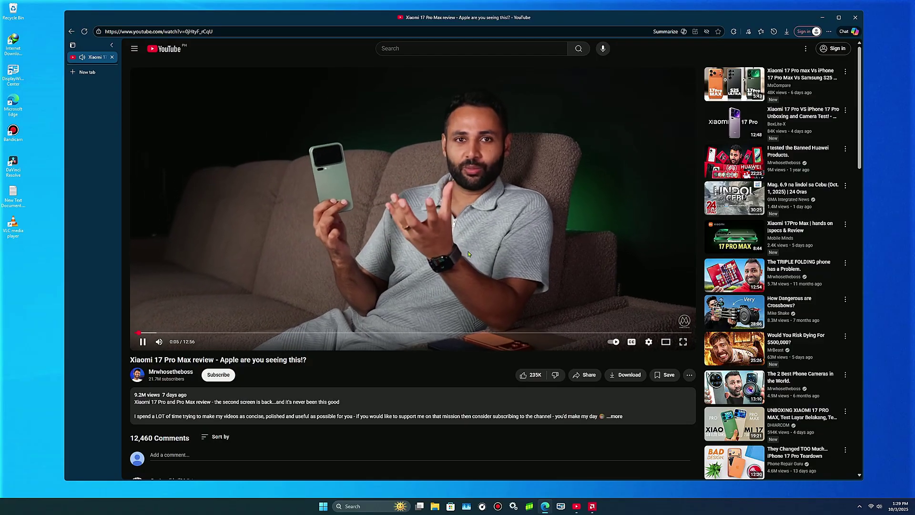
{"action": "left_click", "coordinate": [734, 85]}
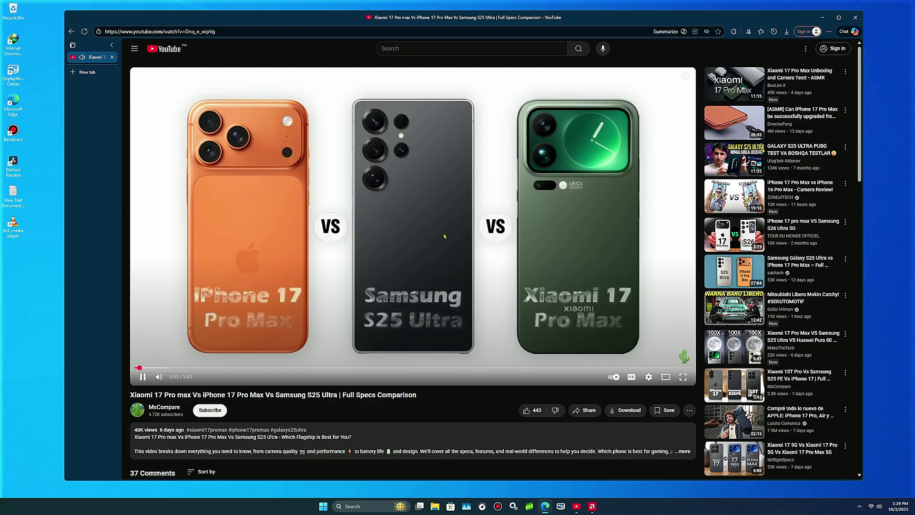
{"action": "left_click", "coordinate": [737, 87]}
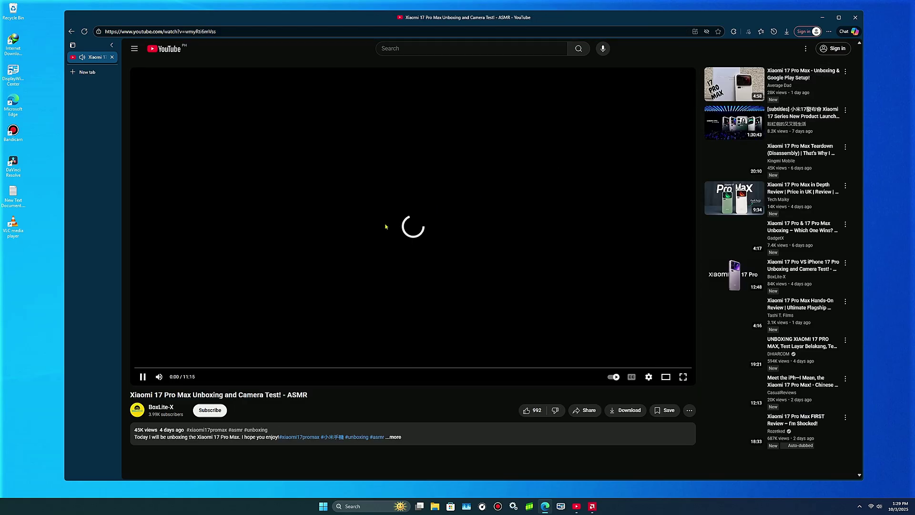